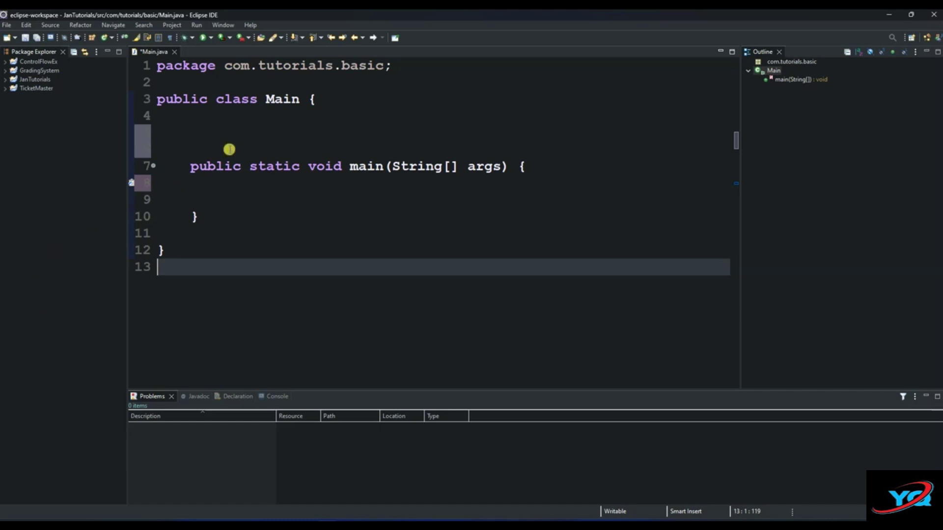
Step: Put the cursor on the blank line above main in Main.java
{"action": "left_click", "coordinate": [223, 135]}
{"action": "type", "text": "v"}
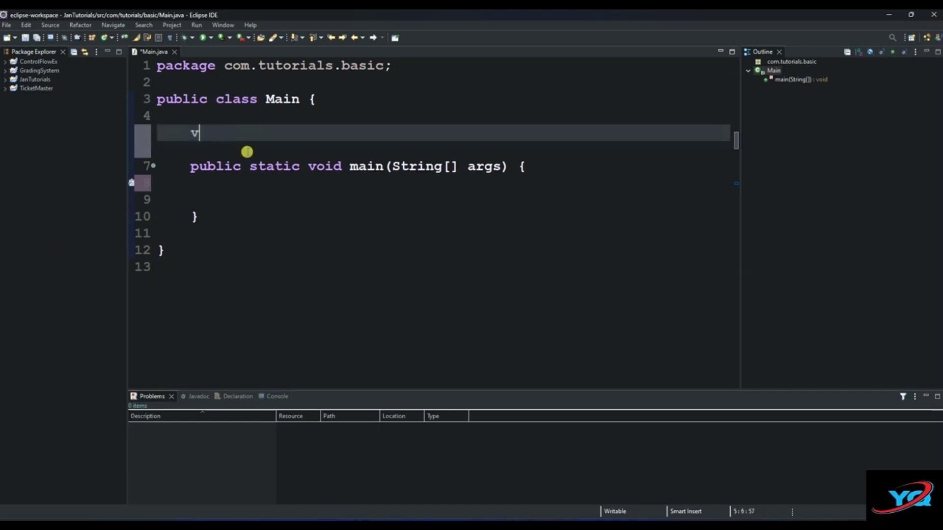
{"action": "type", "text": "oid "}
{"action": "type", "text": "get"}
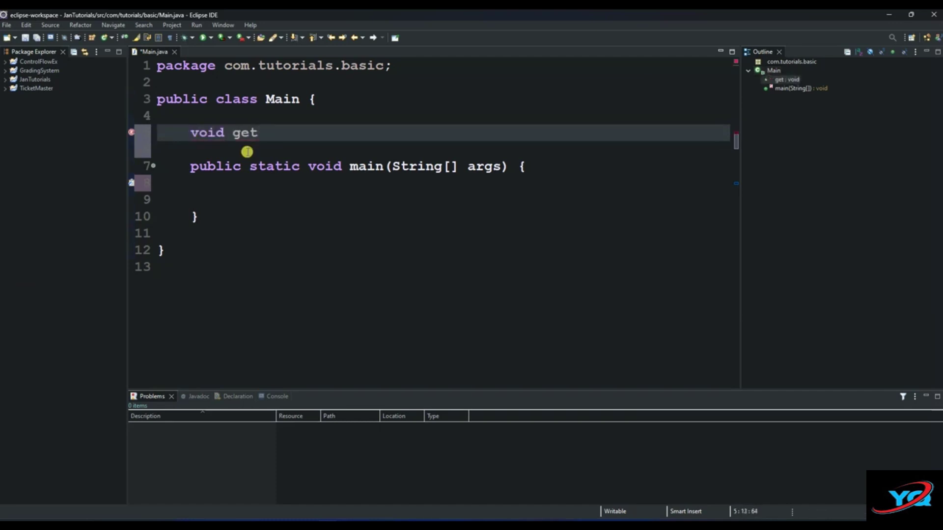
{"action": "type", "text": "EvenNum"}
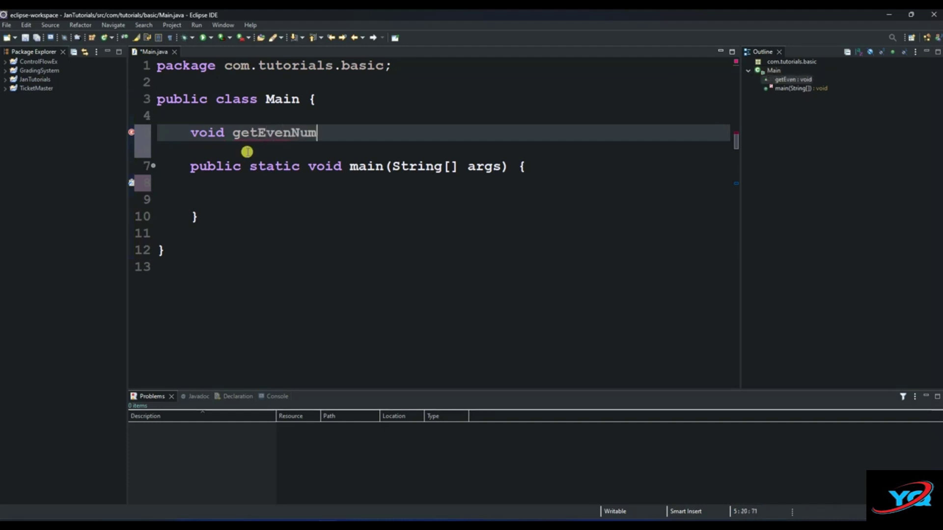
{"action": "type", "text": "("}
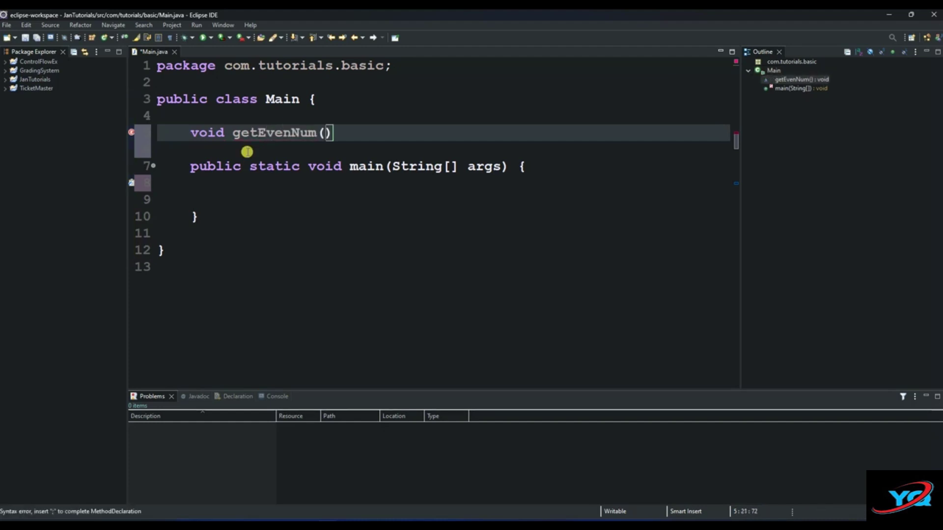
{"action": "type", "text": "int"}
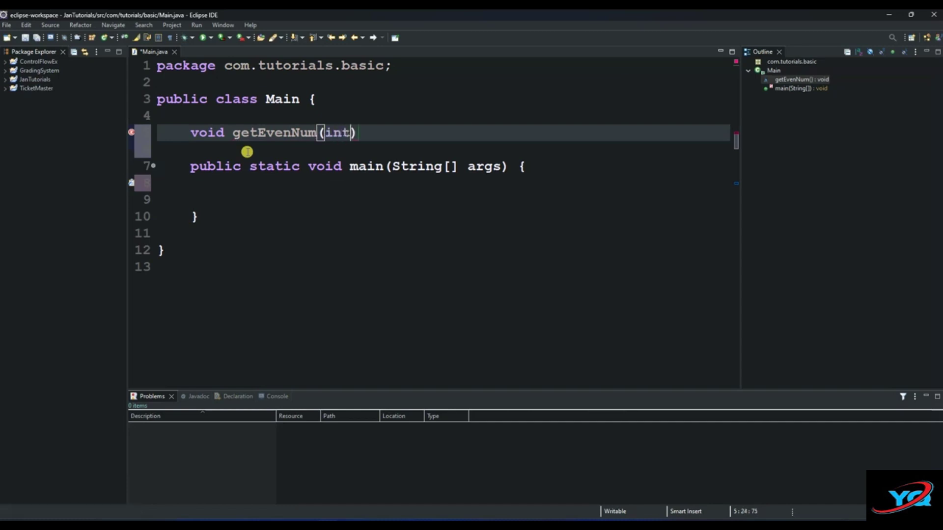
{"action": "type", "text": " S"}
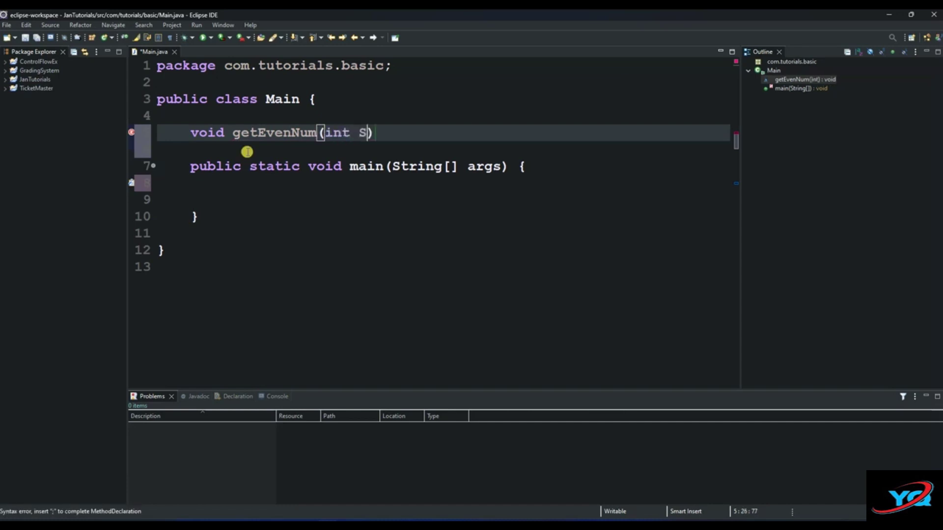
Step: Write the header void getEvenNum(int startNum, int endNum) above main, correcting typos
{"action": "key", "text": "BackSpace"}
{"action": "type", "text": "start"}
{"action": "type", "text": "Num"}
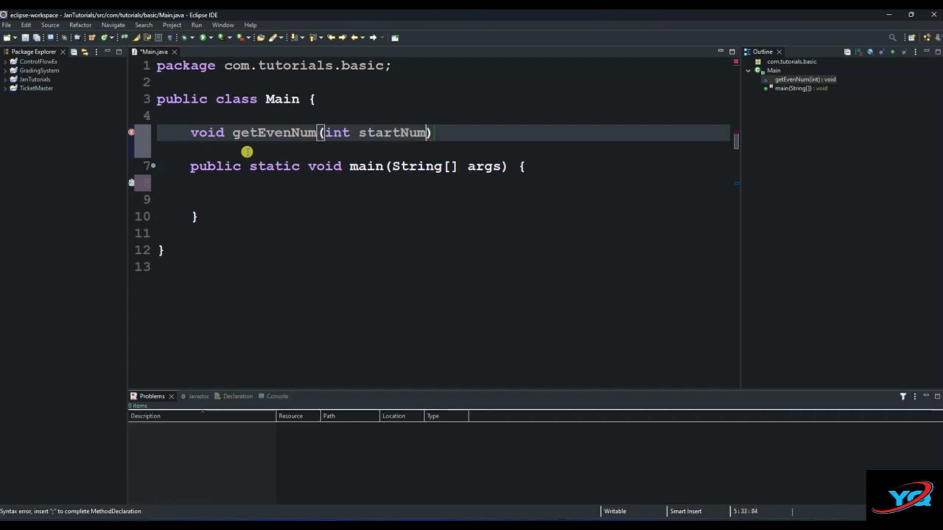
{"action": "type", "text": ", "}
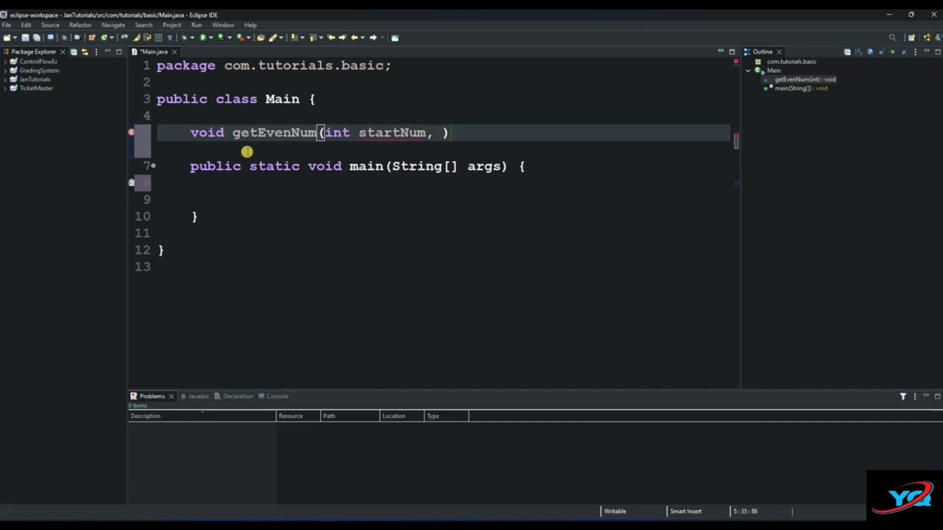
{"action": "type", "text": "int"}
{"action": "type", "text": "vend"}
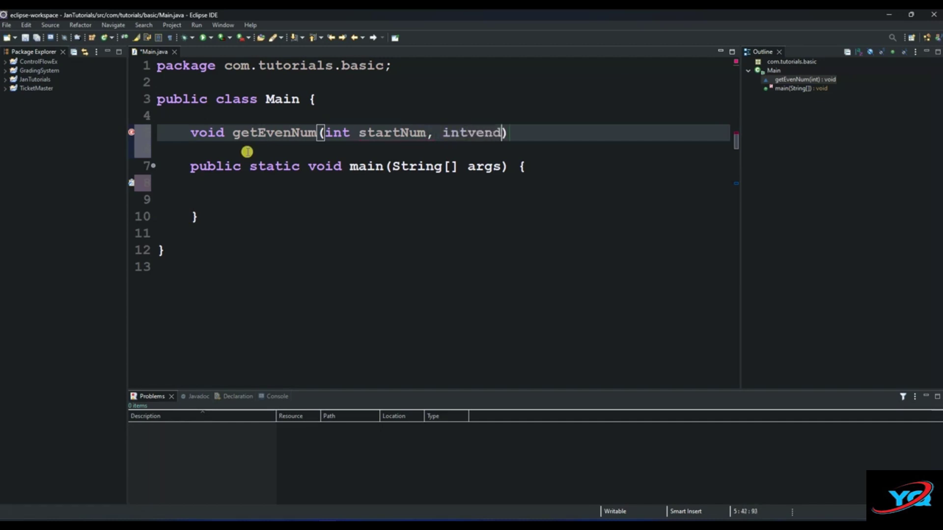
{"action": "key", "text": "BackSpace"}
{"action": "key", "text": "BackSpace"}
{"action": "key", "text": "BackSpace"}
{"action": "key", "text": "BackSpace"}
{"action": "type", "text": "e"}
{"action": "type", "text": "ndNum"}
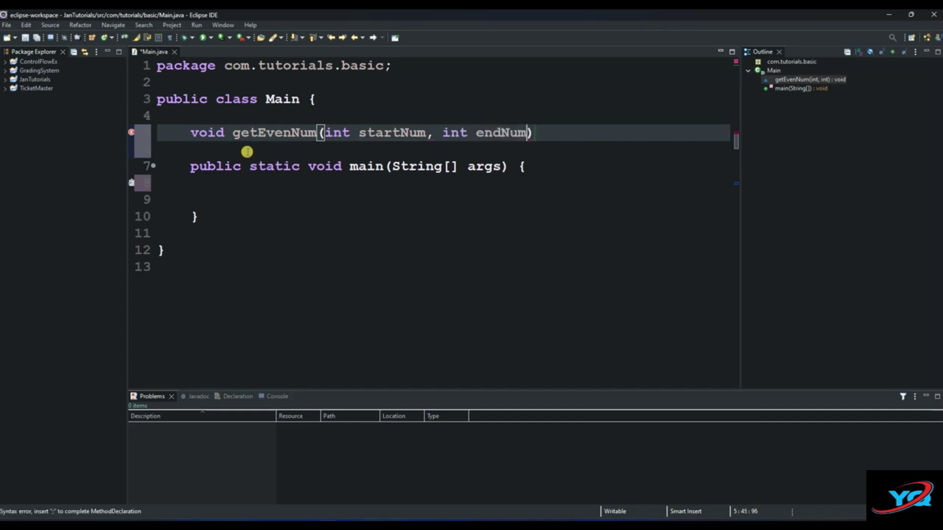
{"action": "left_click", "coordinate": [538, 135]}
{"action": "type", "text": "{"}
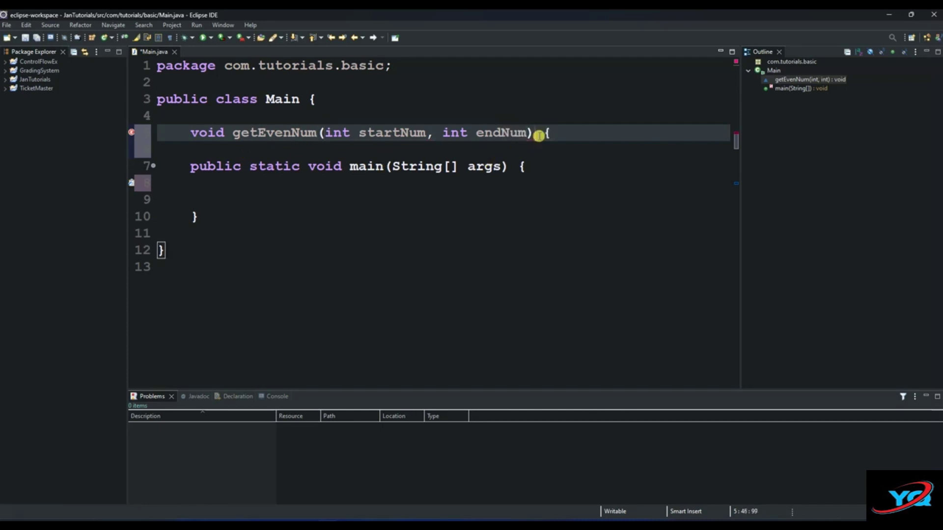
Step: Add braces to getEvenNum with an empty body line
{"action": "key", "text": "Return"}
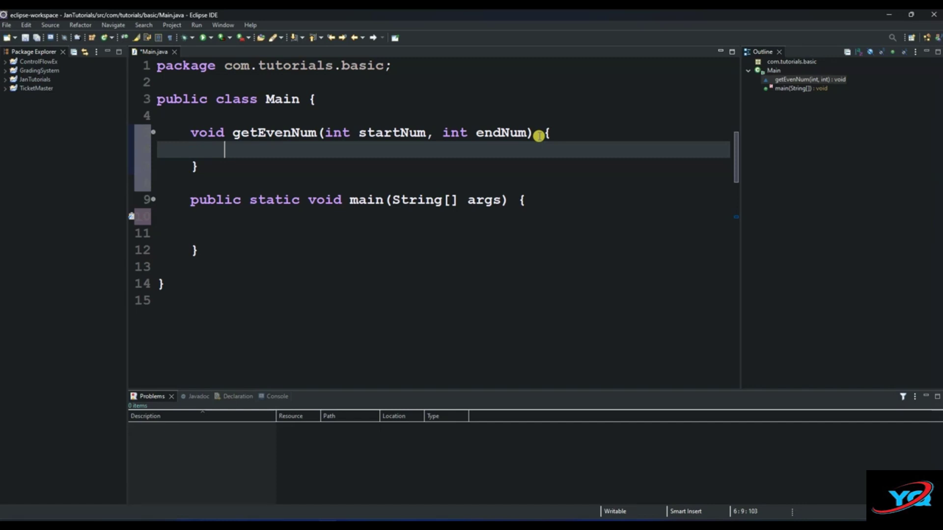
{"action": "type", "text": "for"}
{"action": "type", "text": "(i"}
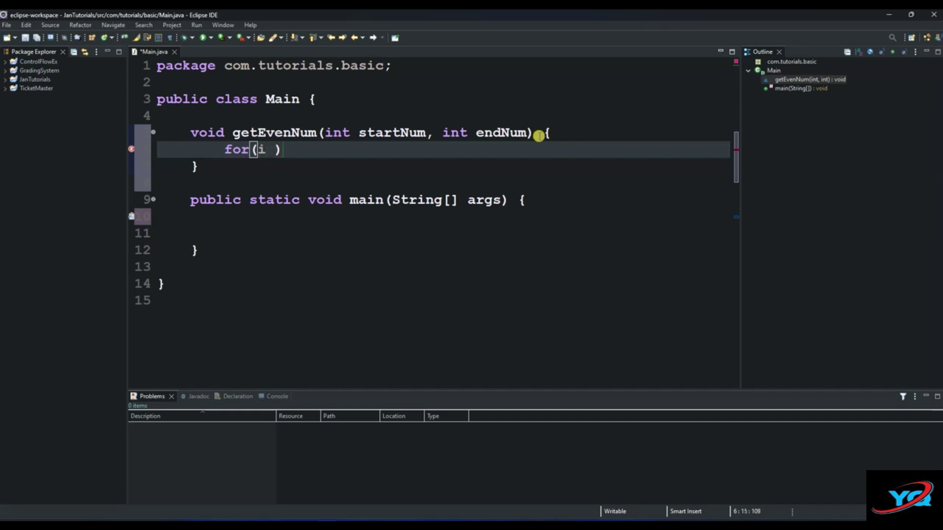
Step: Start the for loop header with int i = startNum, copied from the signature
{"action": "key", "text": "BackSpace"}
{"action": "key", "text": "BackSpace"}
{"action": "type", "text": "int i ="}
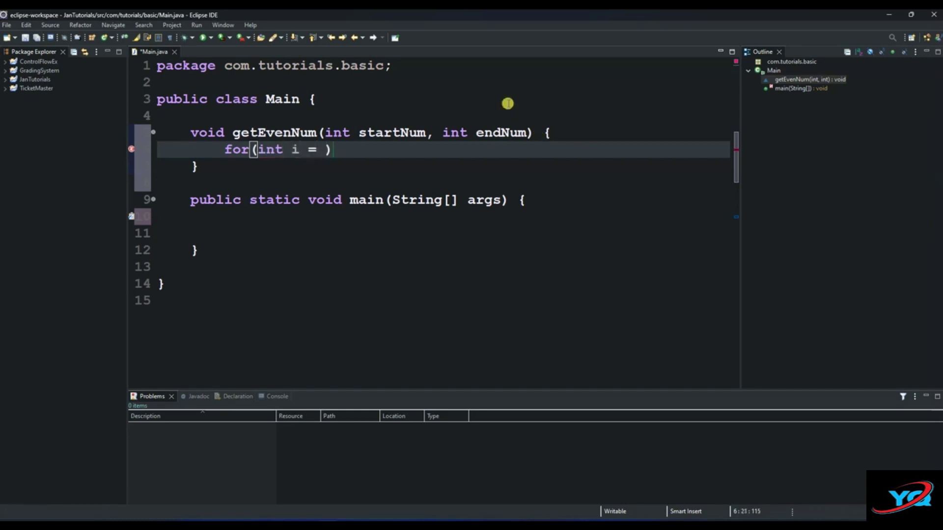
{"action": "double_click", "coordinate": [398, 133]}
{"action": "key", "text": "ctrl+c"}
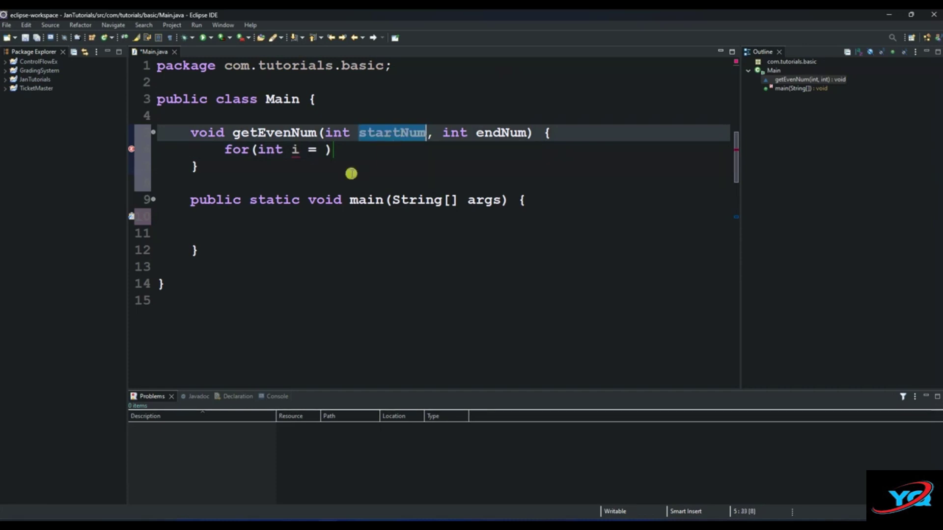
{"action": "left_click", "coordinate": [325, 151]}
{"action": "key", "text": "ctrl+v"}
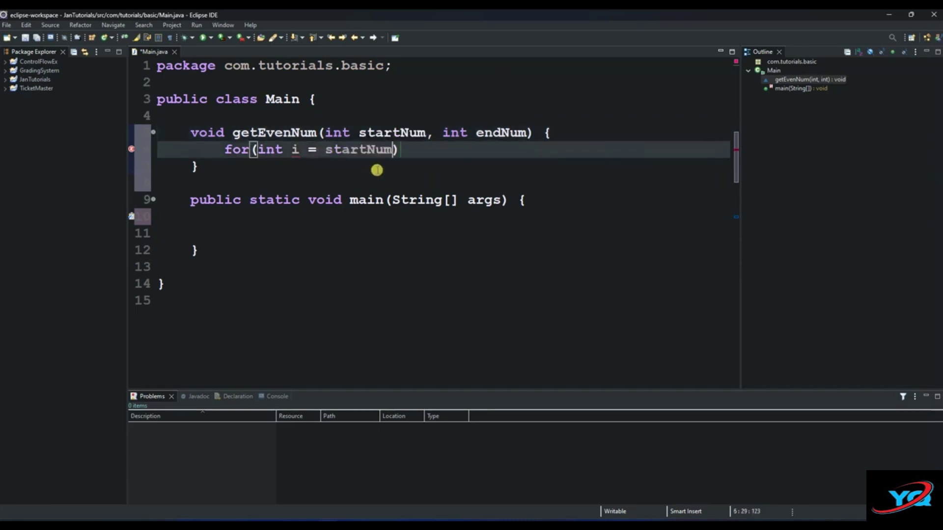
{"action": "type", "text": "; "}
{"action": "type", "text": "i"}
{"action": "type", "text": " <"}
{"action": "type", "text": "="}
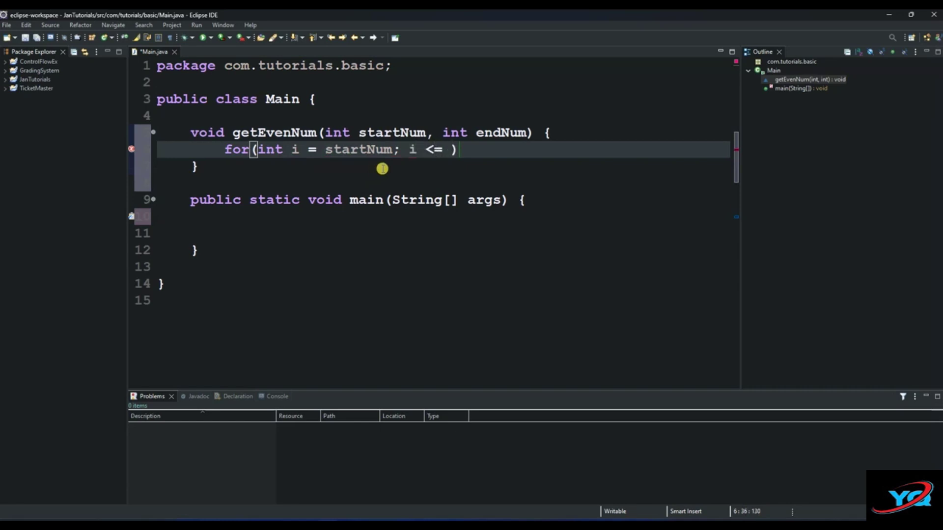
Step: Finish the loop header with i up to endNum and i++, and open its body
{"action": "double_click", "coordinate": [495, 133]}
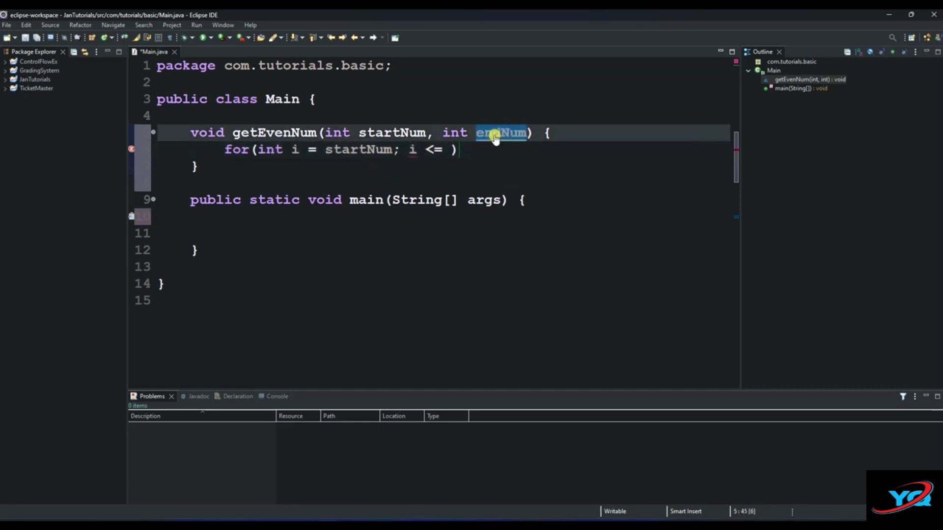
{"action": "left_click", "coordinate": [445, 149]}
{"action": "key", "text": "ctrl+v"}
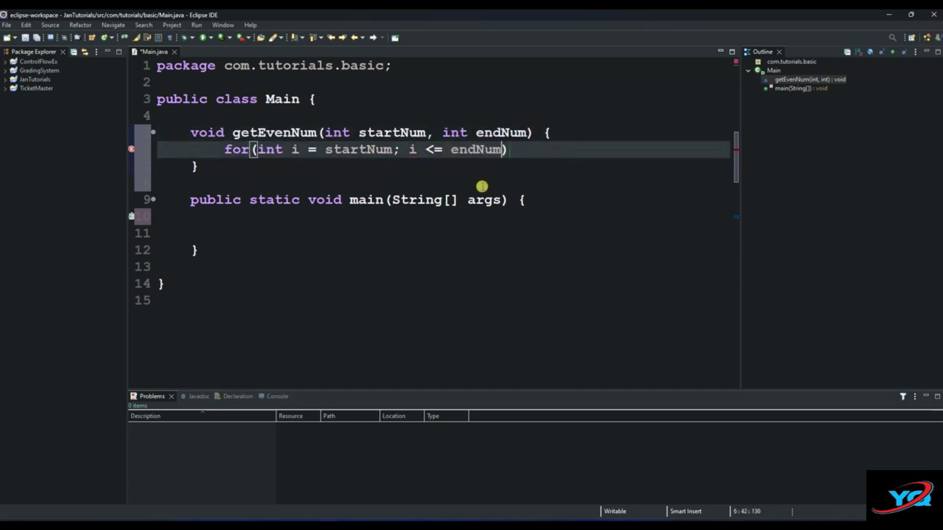
{"action": "type", "text": "; "}
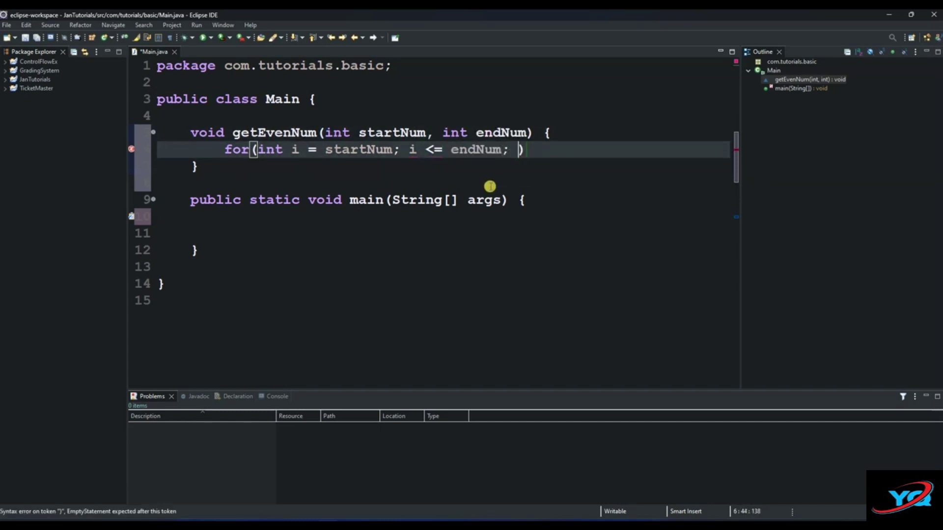
{"action": "type", "text": "i++"}
{"action": "left_click", "coordinate": [557, 152]}
{"action": "type", "text": "{"}
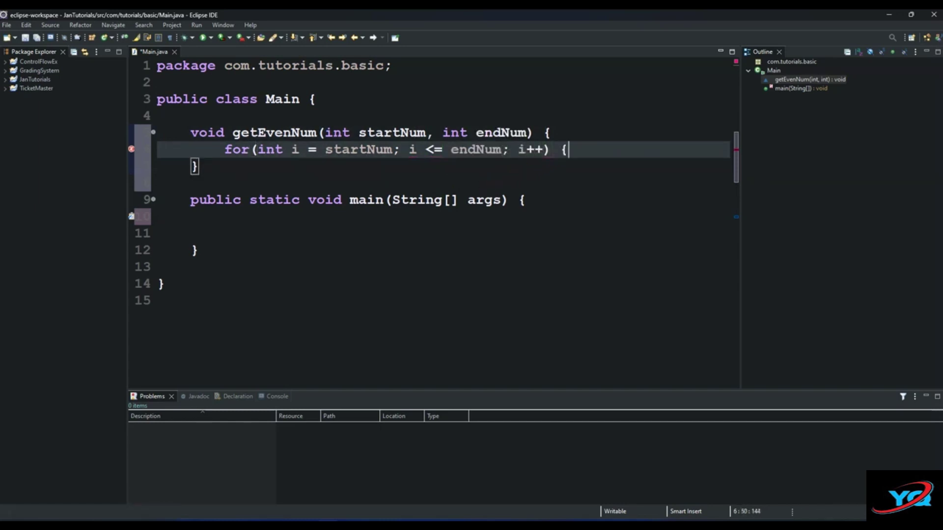
{"action": "key", "text": "Return"}
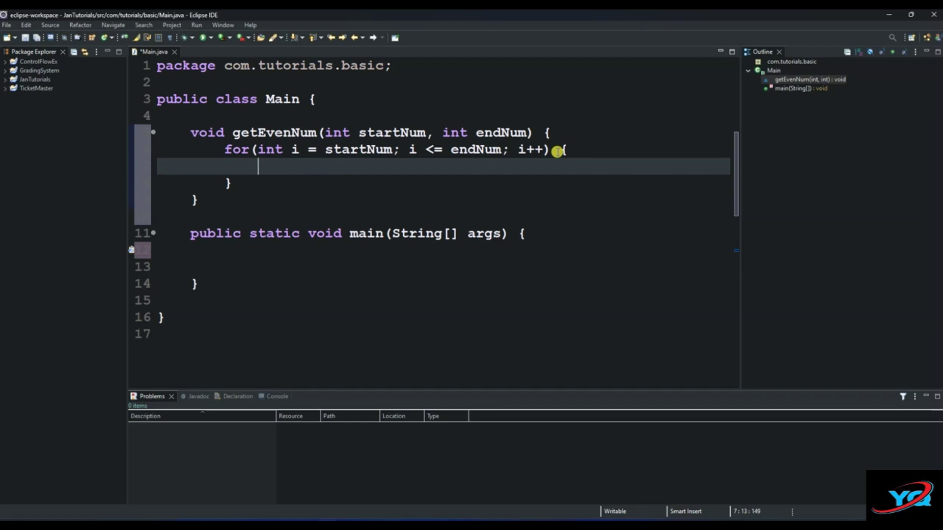
{"action": "type", "text": "if"}
{"action": "type", "text": "("}
{"action": "type", "text": " i "}
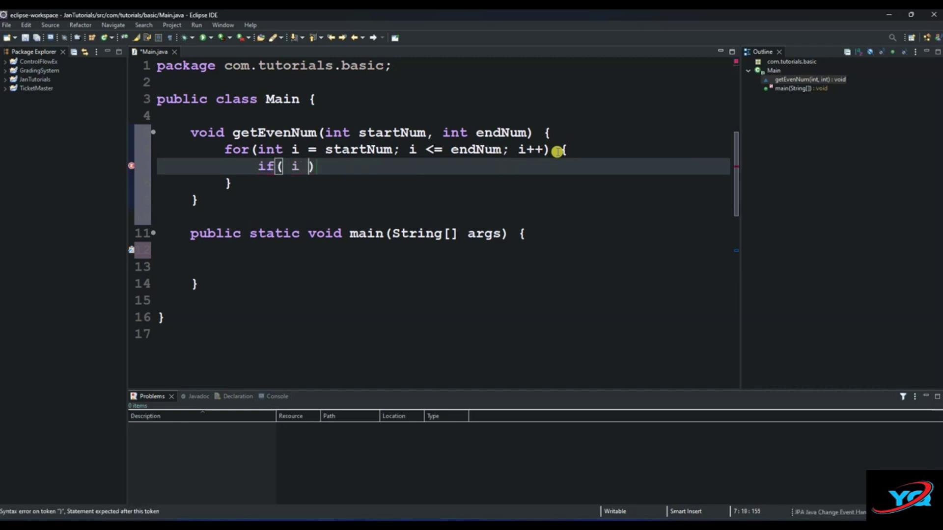
{"action": "type", "text": "% "}
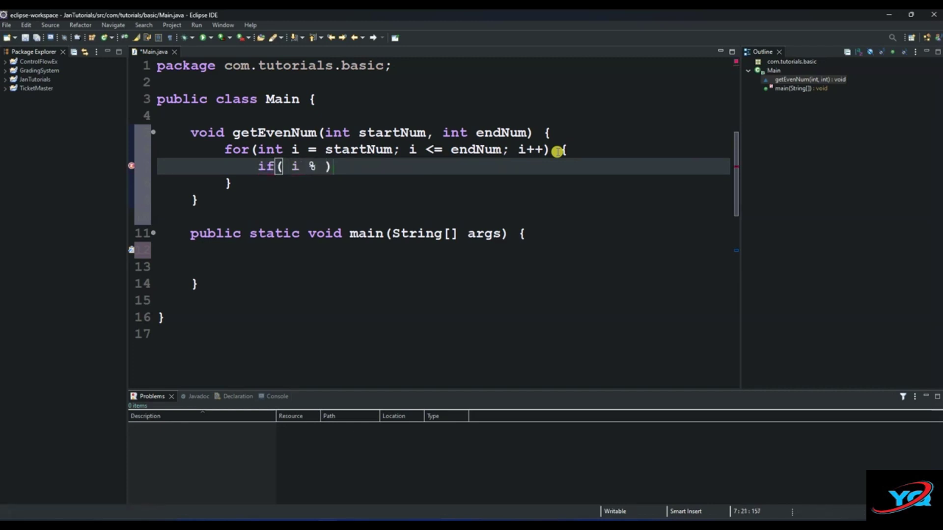
{"action": "type", "text": "2"}
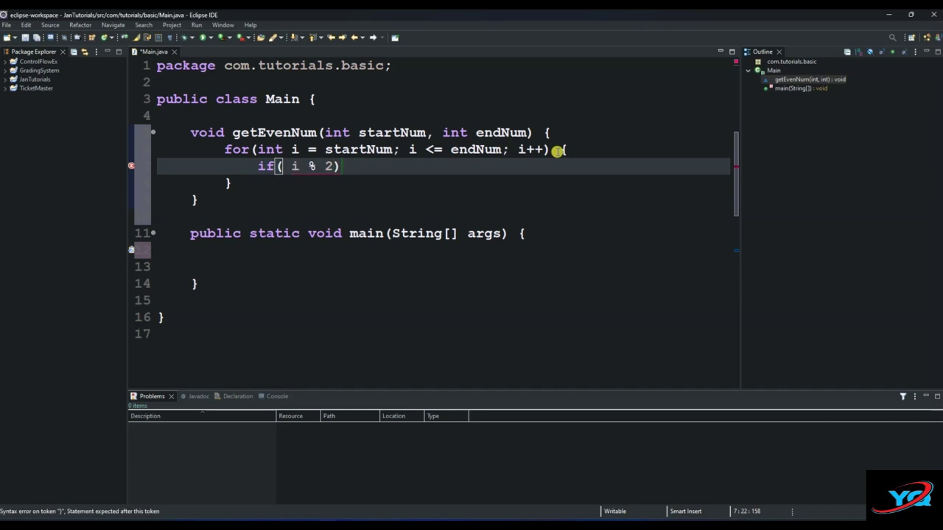
{"action": "type", "text": "== "}
{"action": "type", "text": "0"}
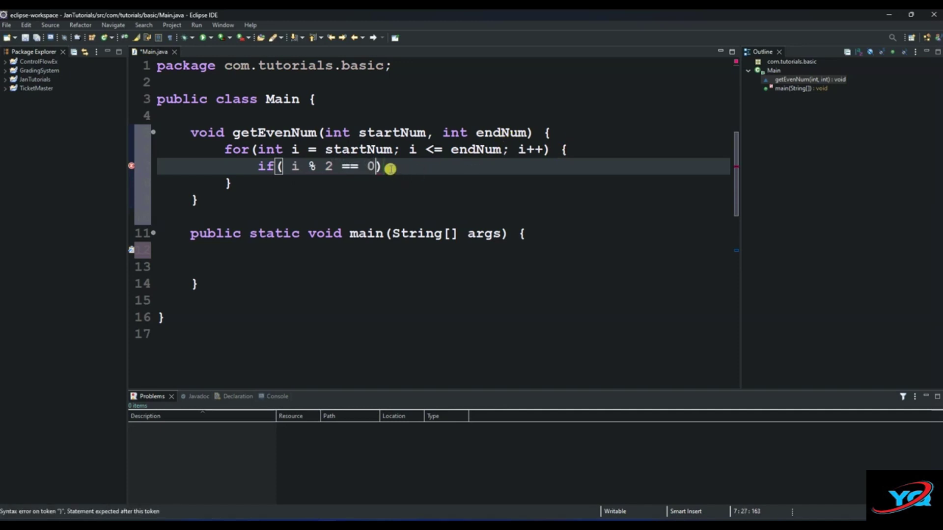
{"action": "type", "text": ")"}
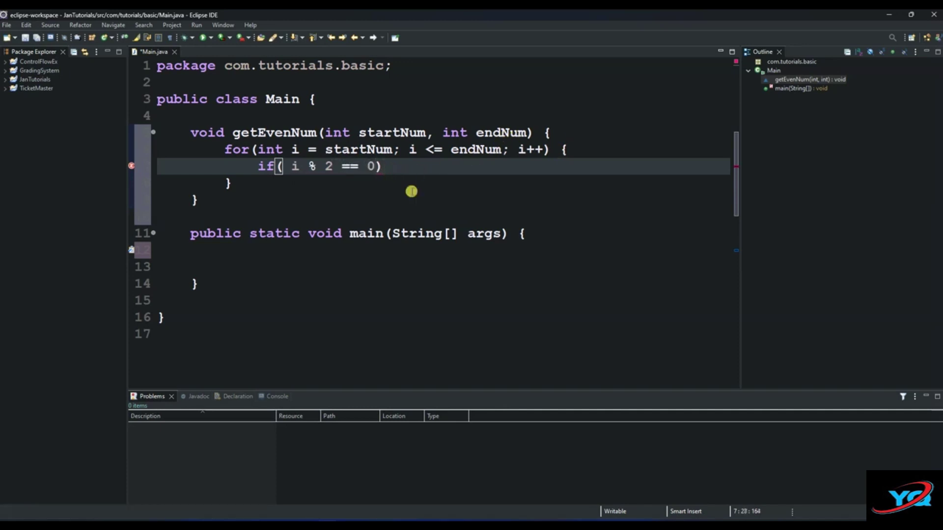
{"action": "type", "text": " {"}
Step: Add an if block for even i containing System.out.print(), expanded from the Sysout shortcut
{"action": "key", "text": "Return"}
{"action": "type", "text": "Sysout"}
{"action": "key", "text": "ctrl+space"}
{"action": "key", "text": "Return"}
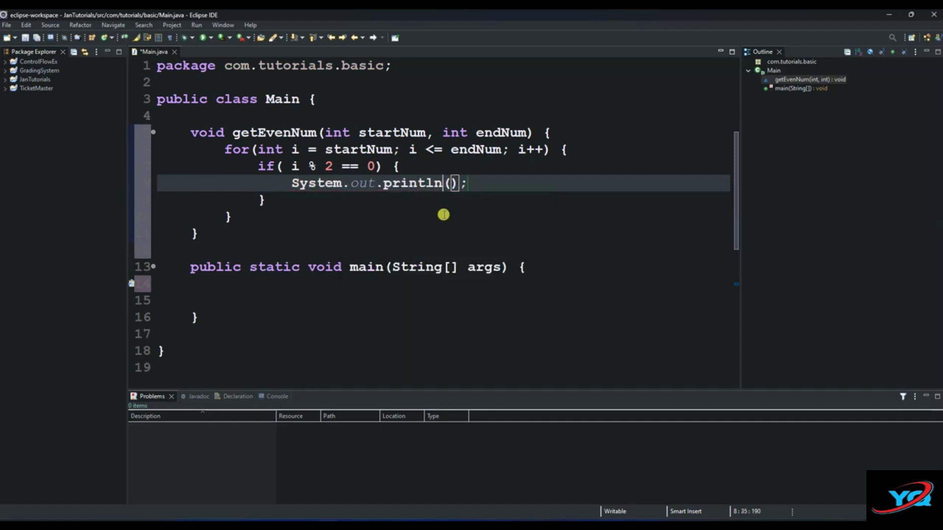
{"action": "key", "text": "BackSpace"}
{"action": "key", "text": "BackSpace"}
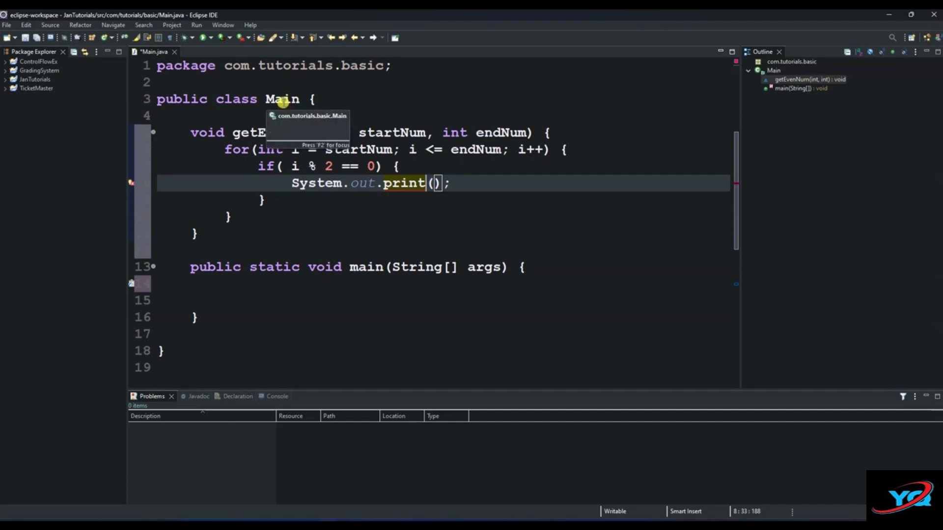
{"action": "double_click", "coordinate": [284, 101]}
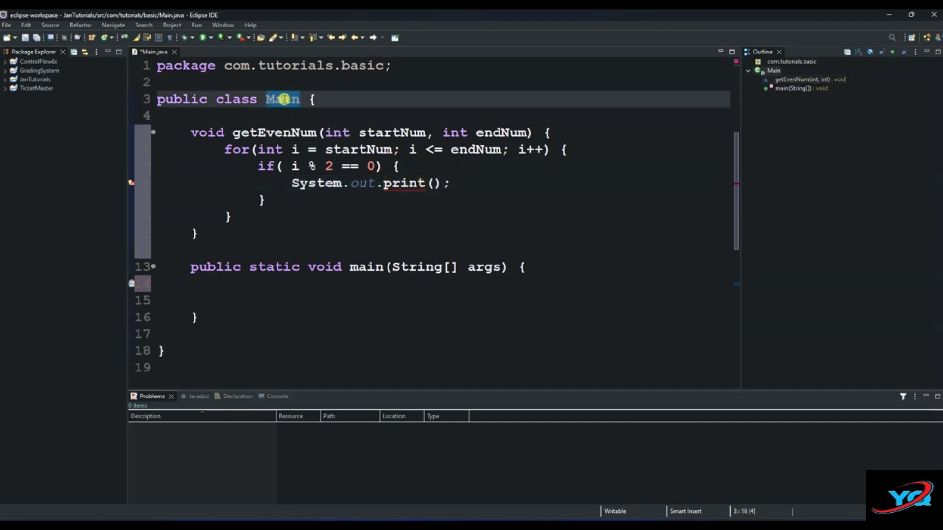
Step: Add Main m = new Main(); in main and start an m. call below it
{"action": "left_click", "coordinate": [213, 288]}
{"action": "type", "text": "Main m "}
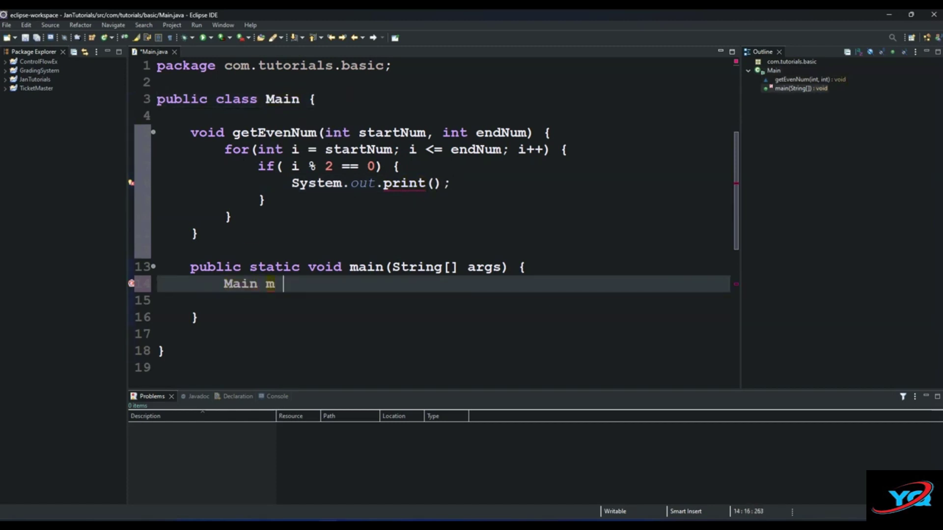
{"action": "type", "text": "= n"}
{"action": "type", "text": "ew Main"}
{"action": "type", "text": "()"}
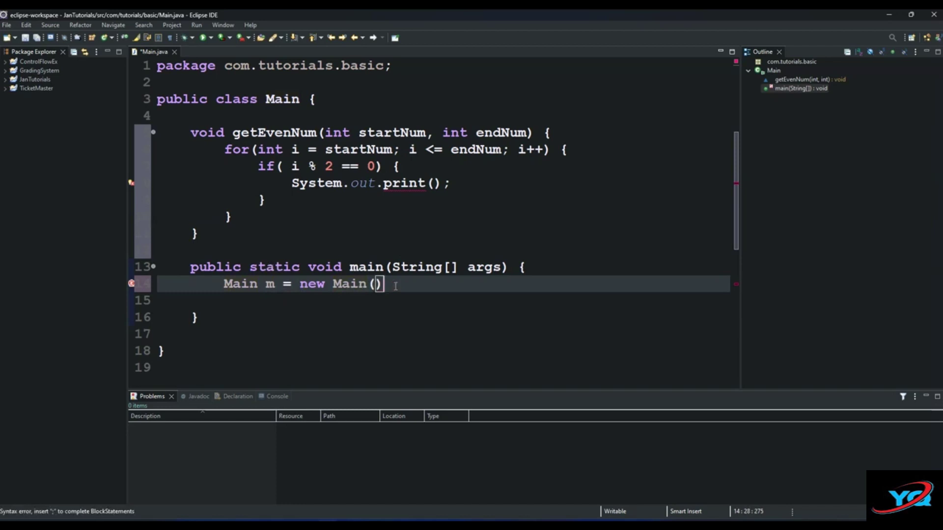
{"action": "type", "text": ";"}
{"action": "key", "text": "Return"}
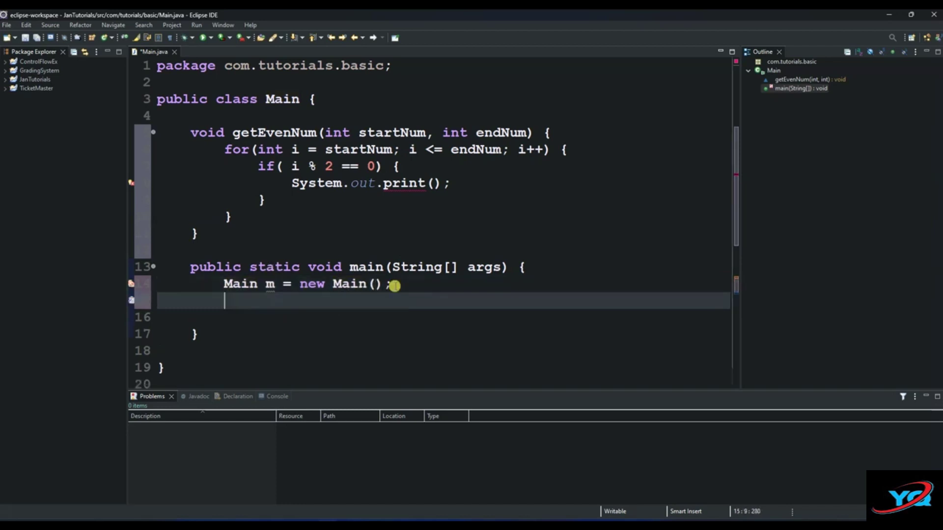
{"action": "type", "text": "m"}
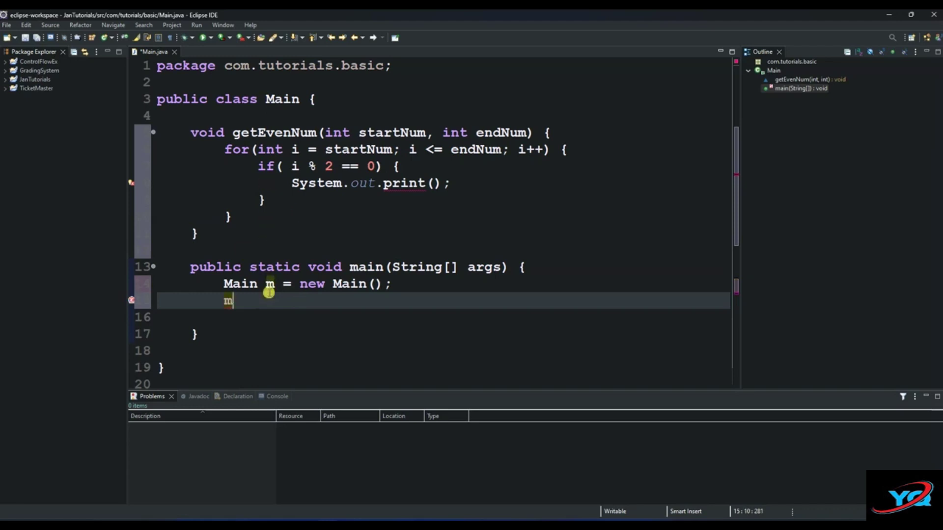
{"action": "type", "text": "."}
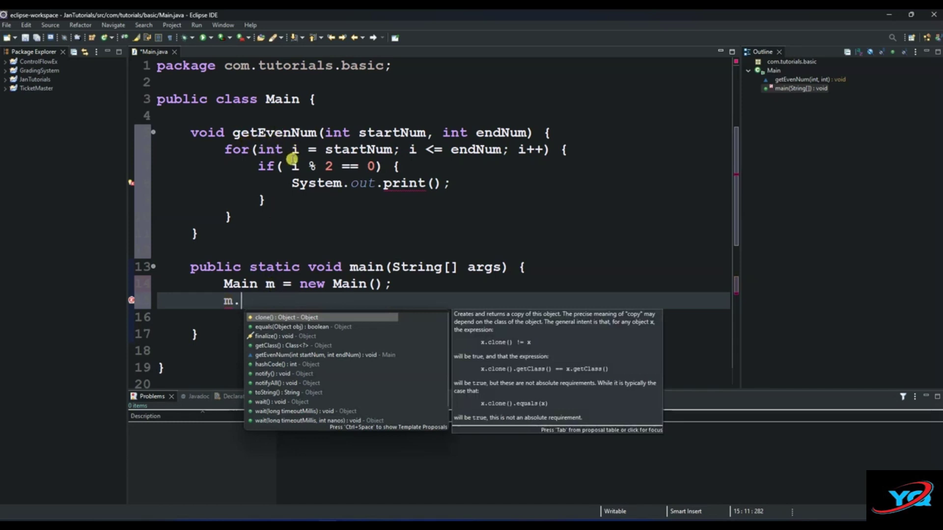
Step: Call m.getEvenNum(4, 25) from main, fixing the mistyped 025
{"action": "double_click", "coordinate": [275, 357]}
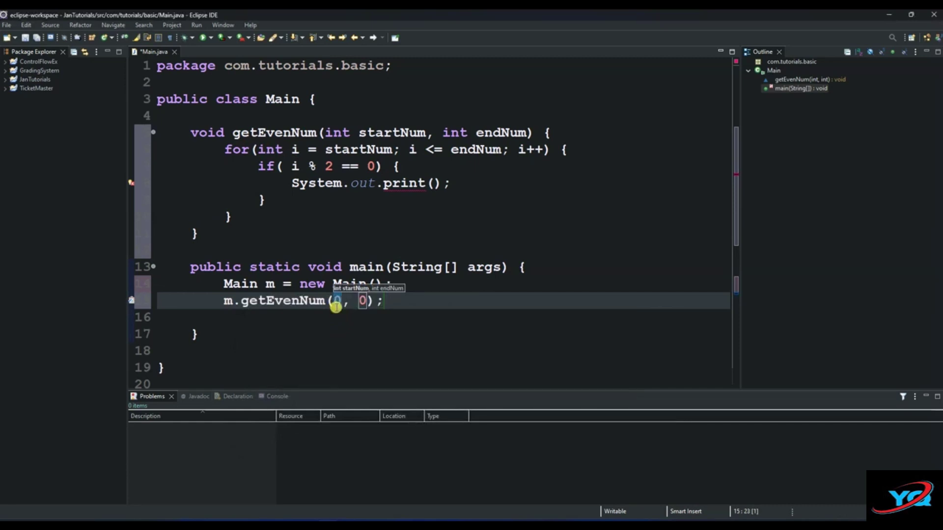
{"action": "type", "text": "4"}
{"action": "left_click_drag", "start_coordinate": [333, 300], "coordinate": [367, 301]}
{"action": "left_click", "coordinate": [365, 308]}
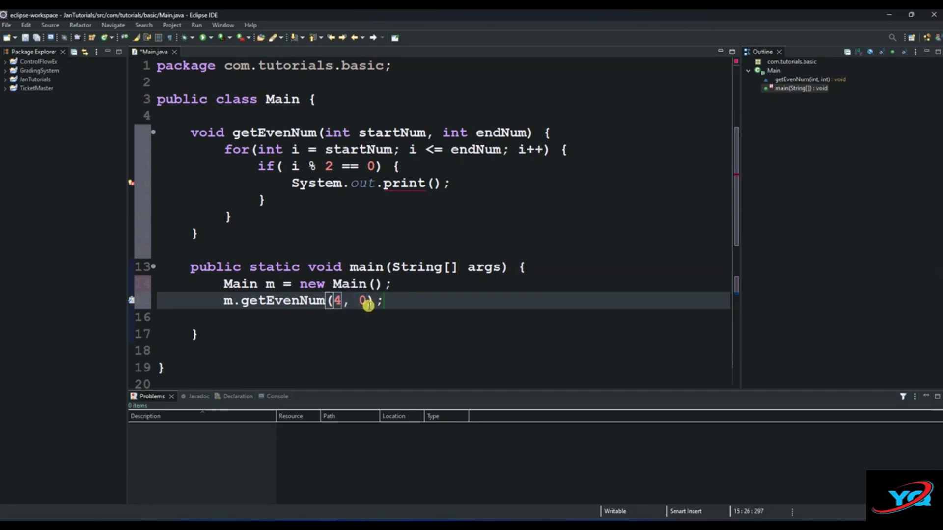
{"action": "type", "text": "25"}
{"action": "key", "text": "BackSpace"}
{"action": "key", "text": "BackSpace"}
{"action": "key", "text": "BackSpace"}
{"action": "type", "text": "25"}
{"action": "left_click", "coordinate": [436, 184]}
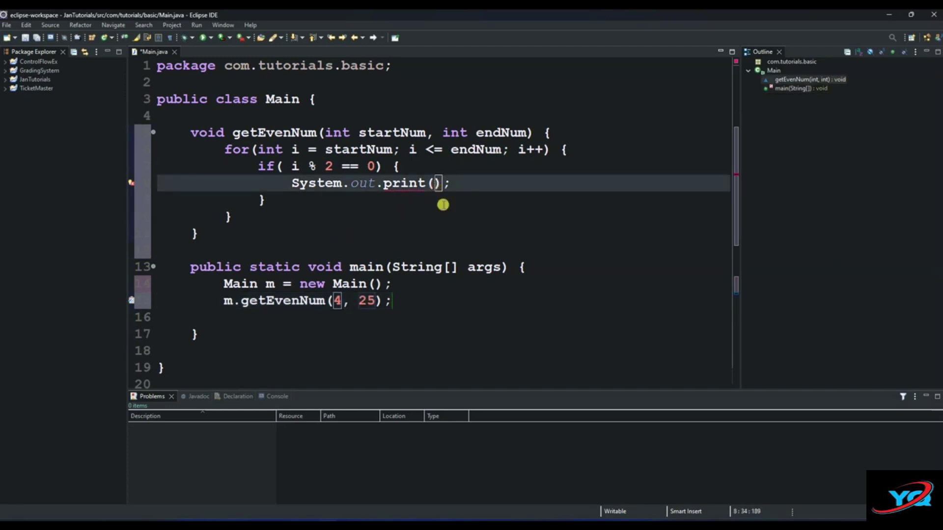
{"action": "type", "text": "i"}
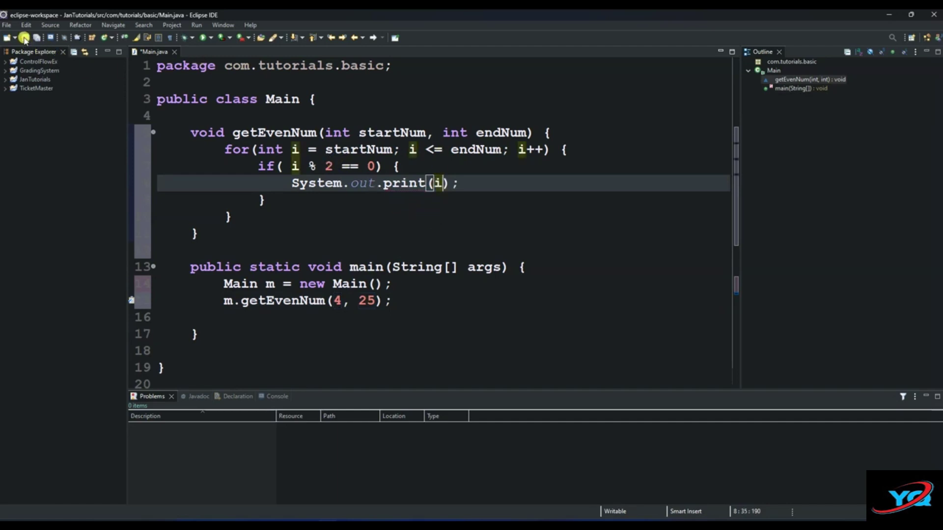
{"action": "left_click", "coordinate": [25, 38]}
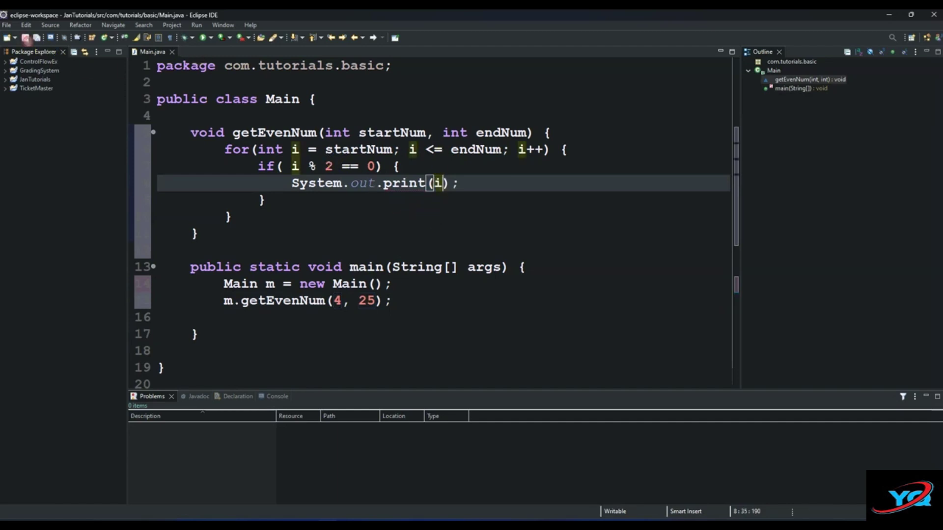
{"action": "left_click", "coordinate": [203, 38]}
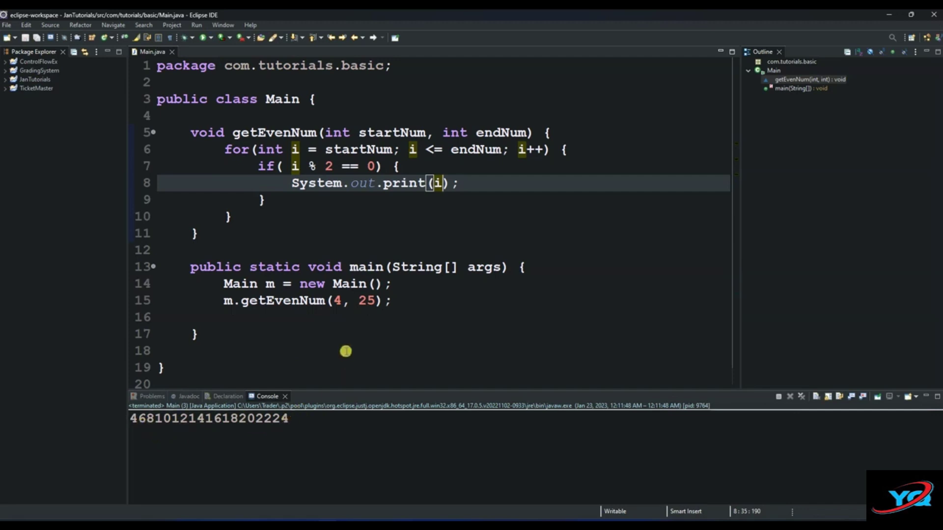
{"action": "left_click", "coordinate": [343, 302]}
Step: Change the arguments to 1 and 10, save, and rerun to print 246810
{"action": "key", "text": "BackSpace"}
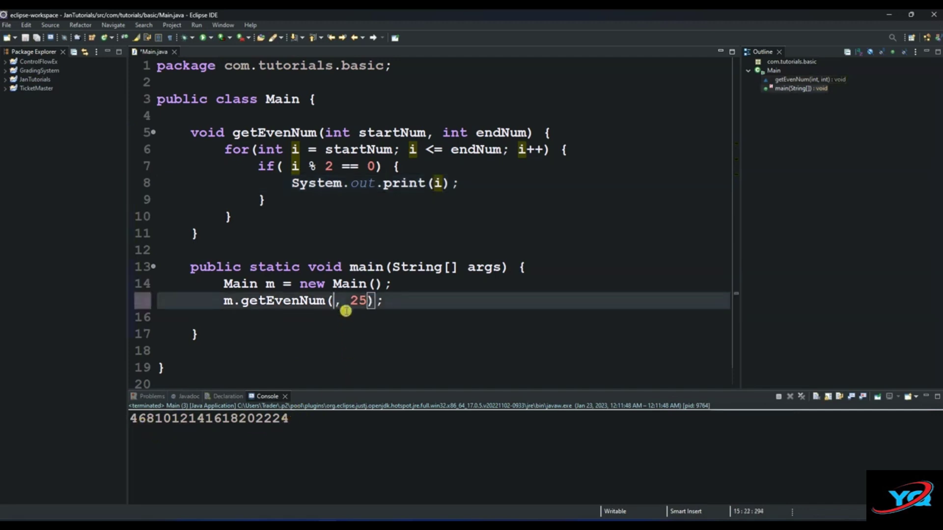
{"action": "type", "text": "1"}
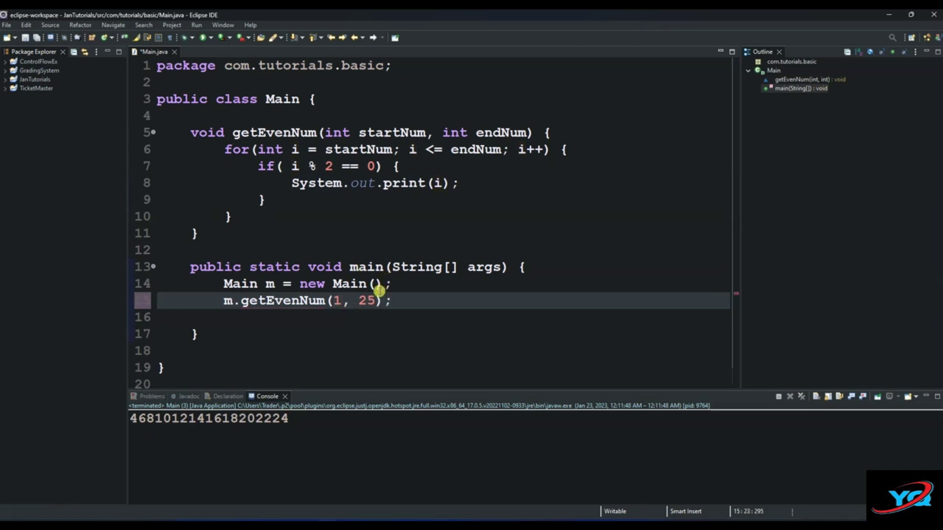
{"action": "type", "text": "10"}
{"action": "left_click", "coordinate": [376, 300]}
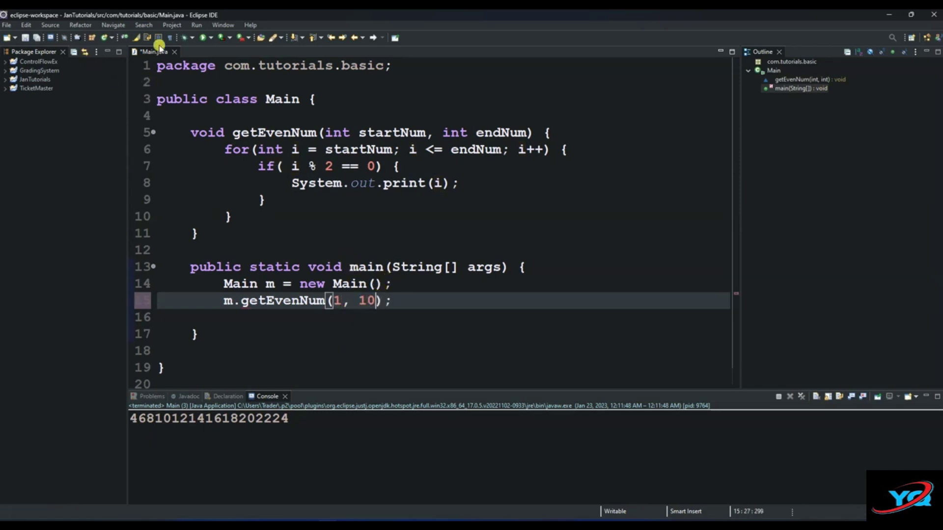
{"action": "left_click", "coordinate": [202, 38]}
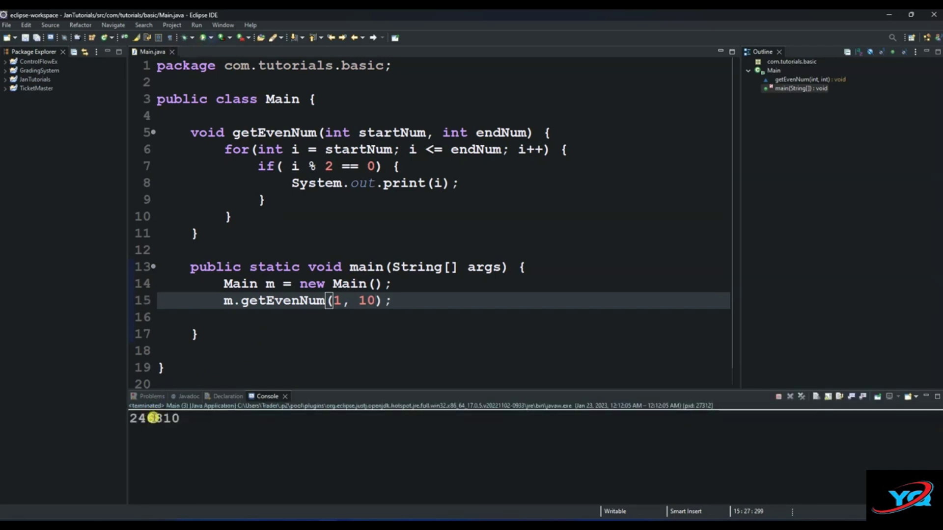